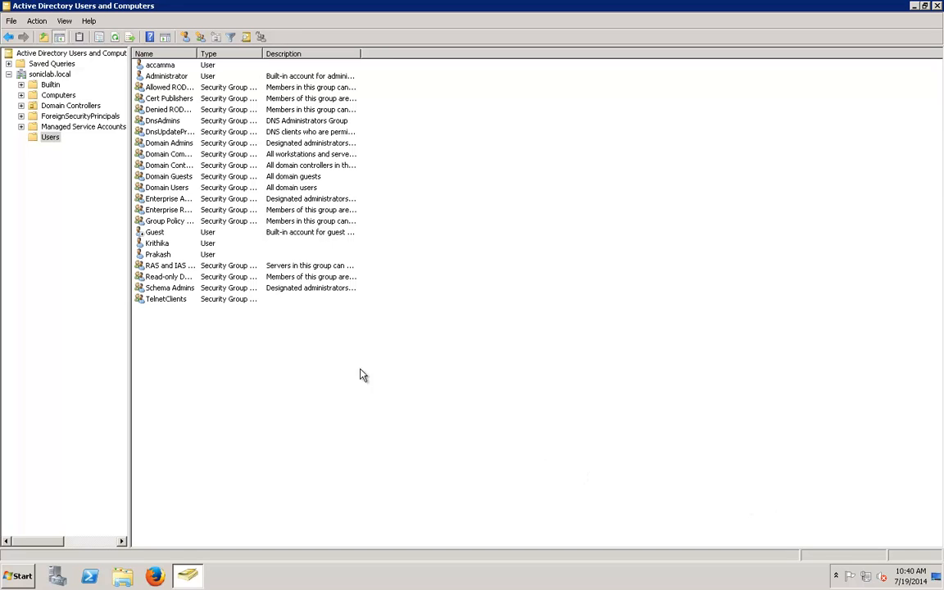
Step: Select the Users container under soniclab.local in the console tree
key("Tab")
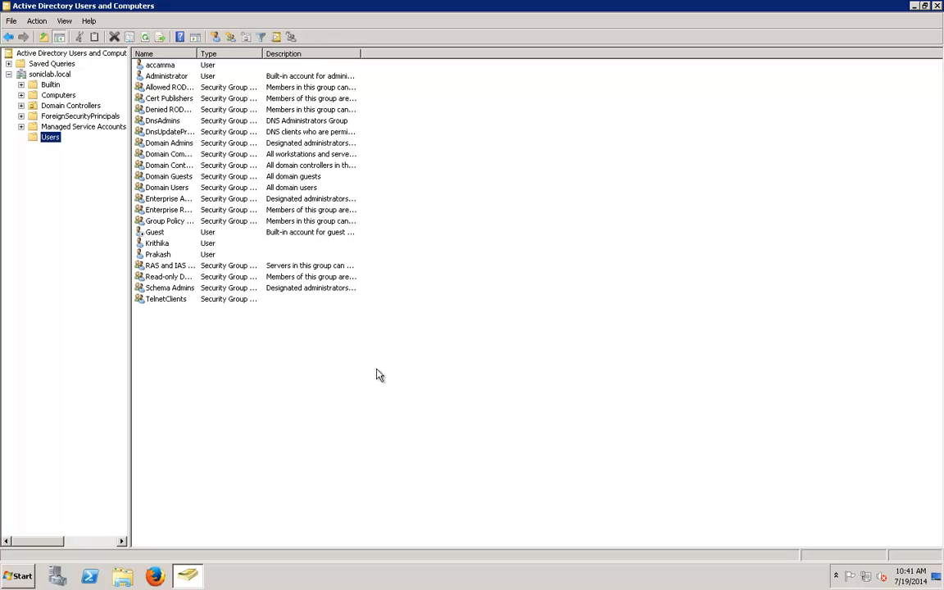
Step: Start a new user in Users named gvcuser and fill in its logon name
right_click(230, 337)
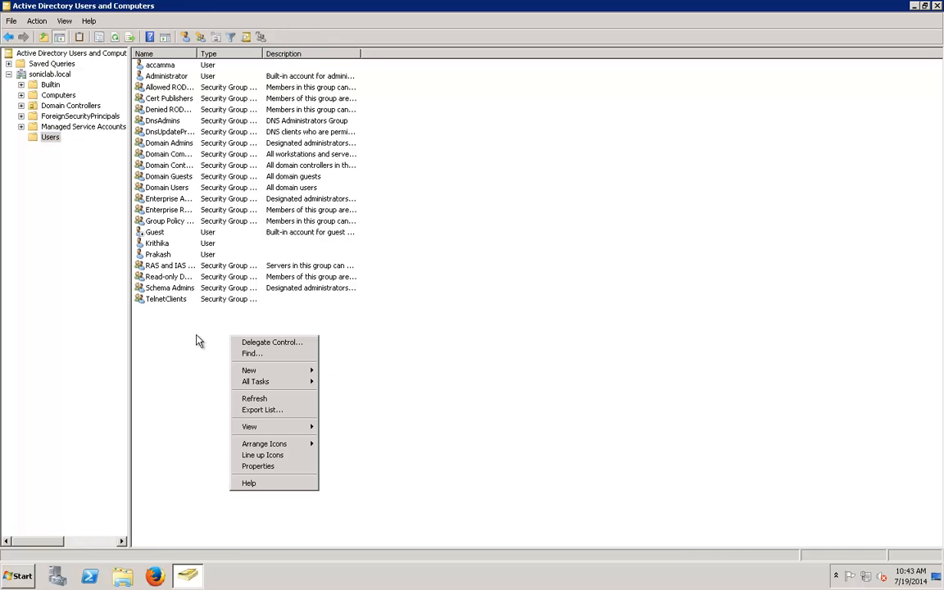
mouse_move(257, 374)
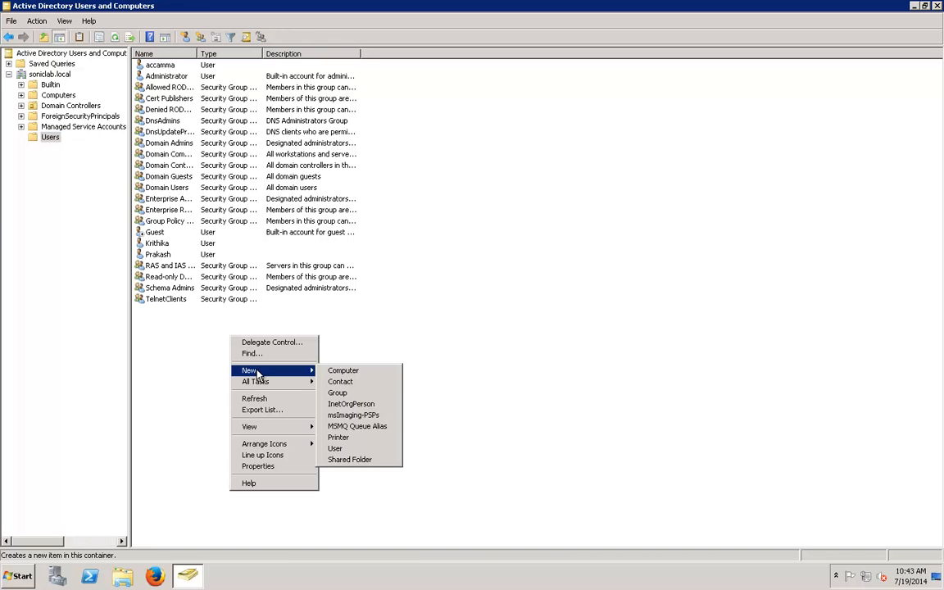
left_click(338, 448)
type("gv")
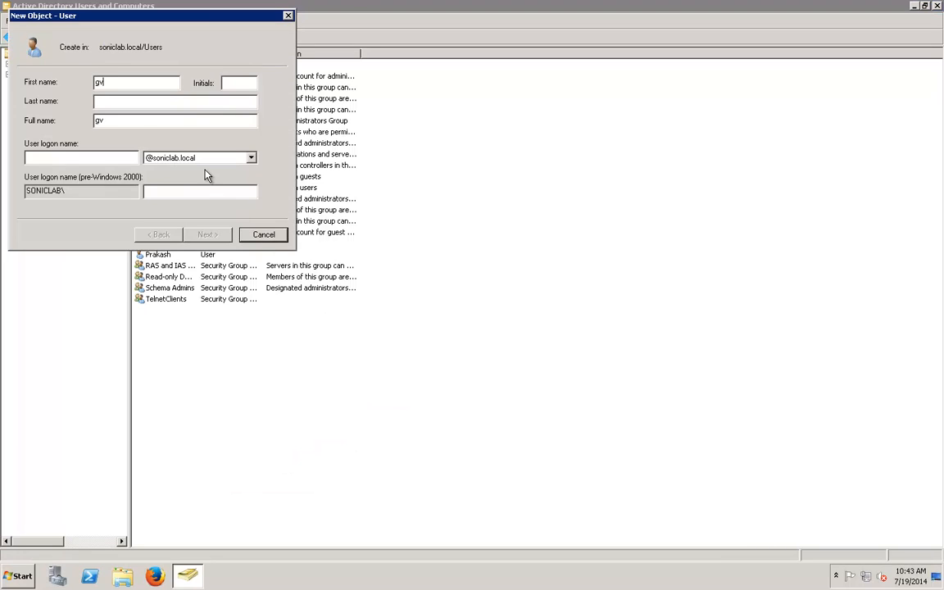
type("cuser")
left_click(112, 158)
type("gvcuser")
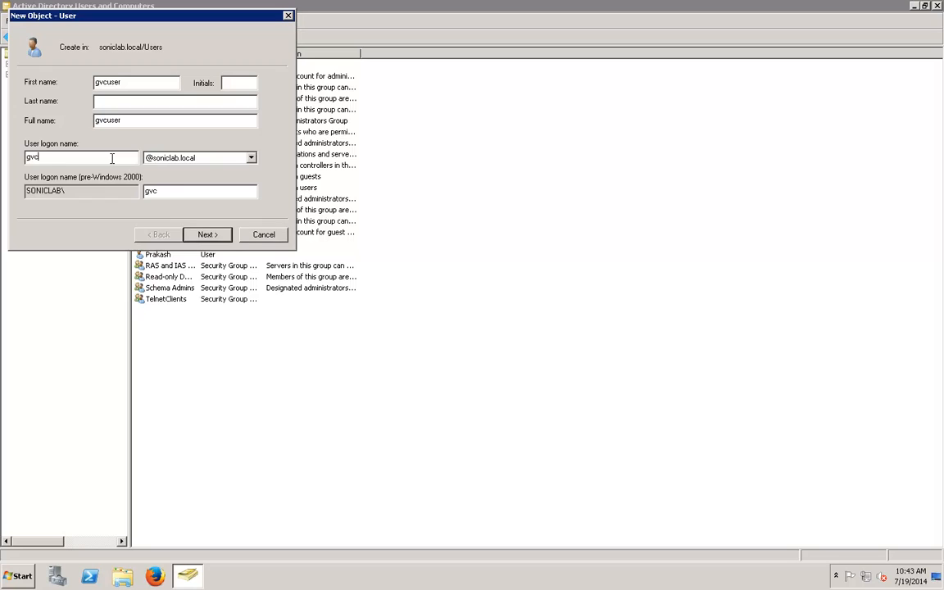
Step: Give gvcuser a never-expiring password with no change required at next logon, and create it
left_click(207, 234)
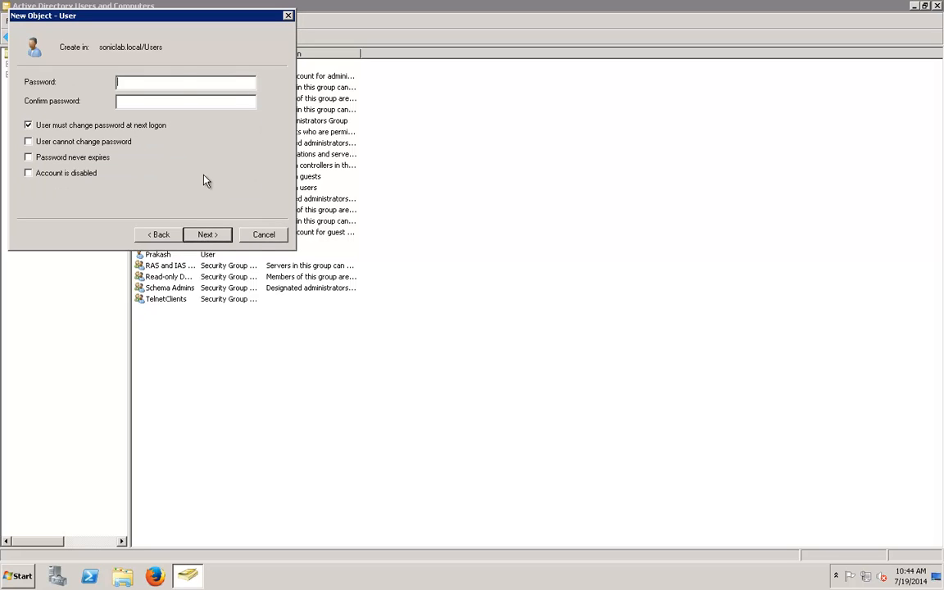
type("Password1!")
key("Tab")
type("Password1!")
left_click(29, 124)
left_click(28, 157)
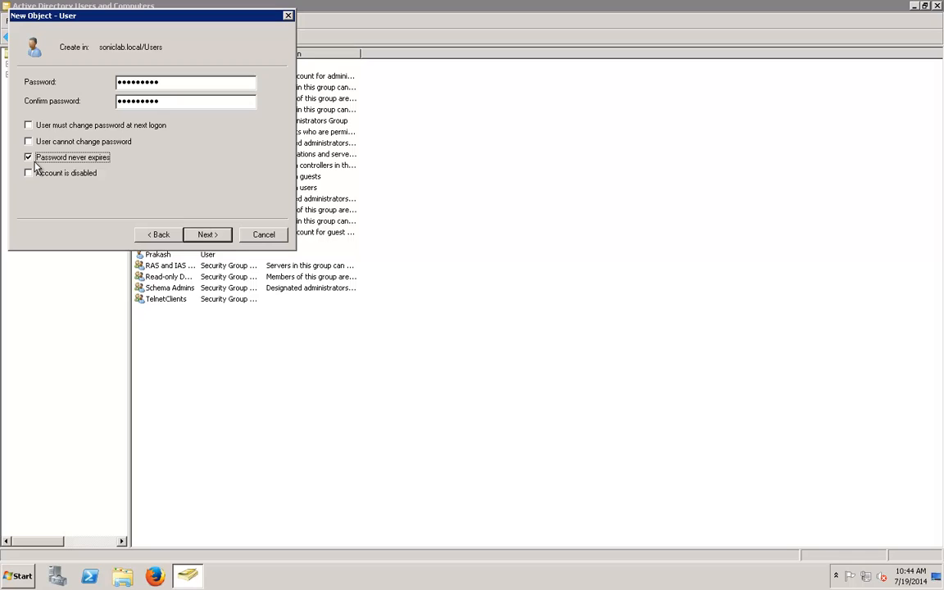
left_click(207, 234)
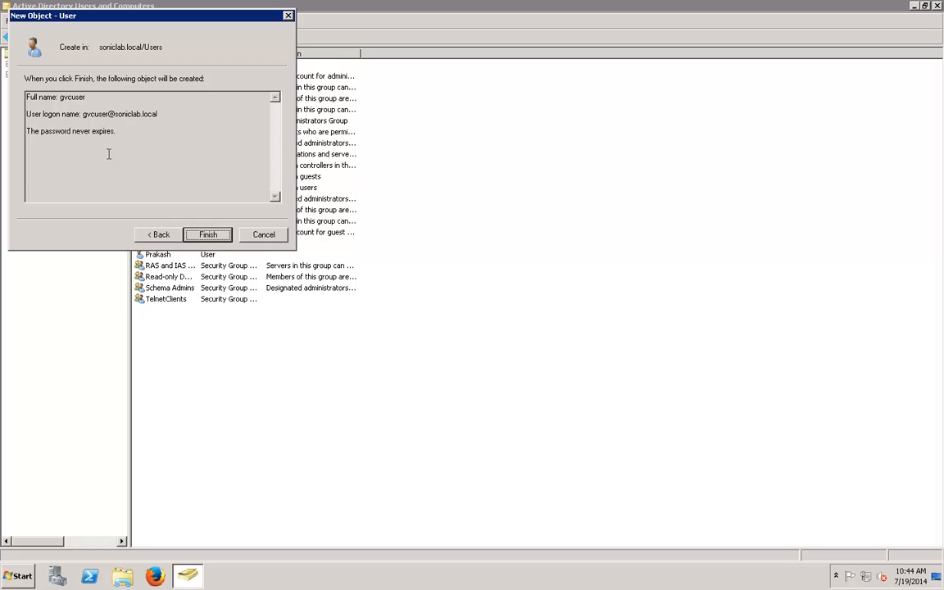
left_click(208, 236)
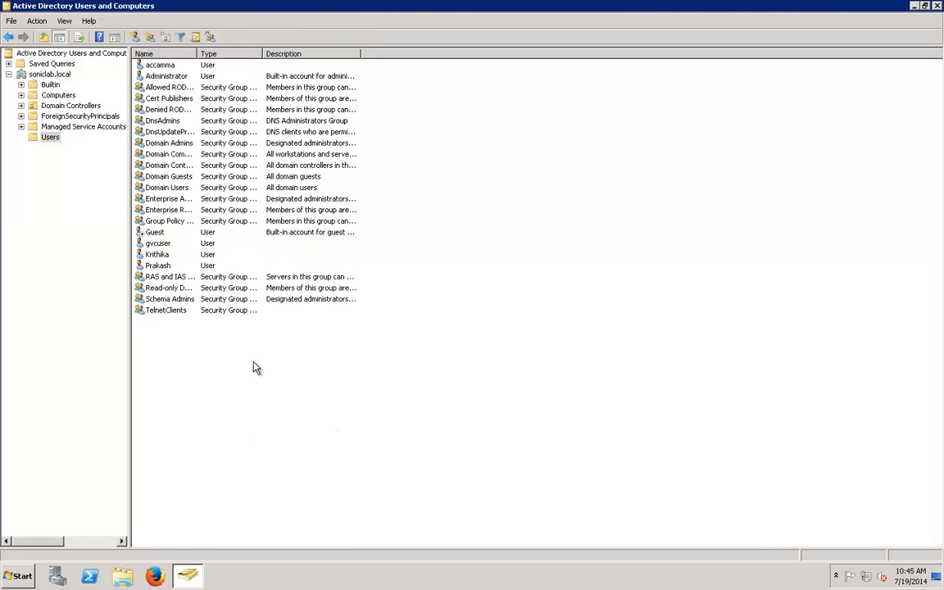
left_click(219, 359)
Step: Create a new group named 'SonicWALL Group' in the Users container
right_click(219, 359)
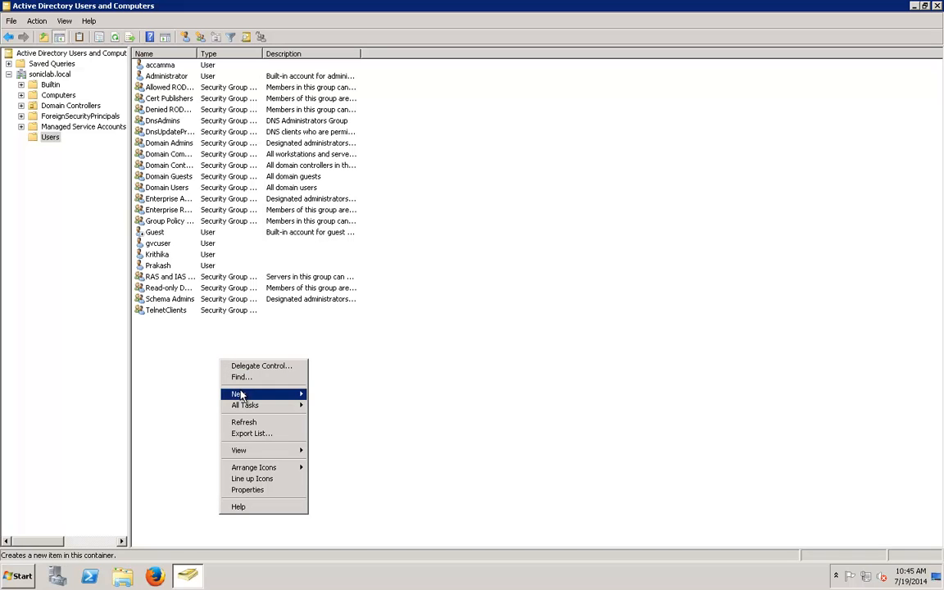
mouse_move(239, 394)
left_click(327, 416)
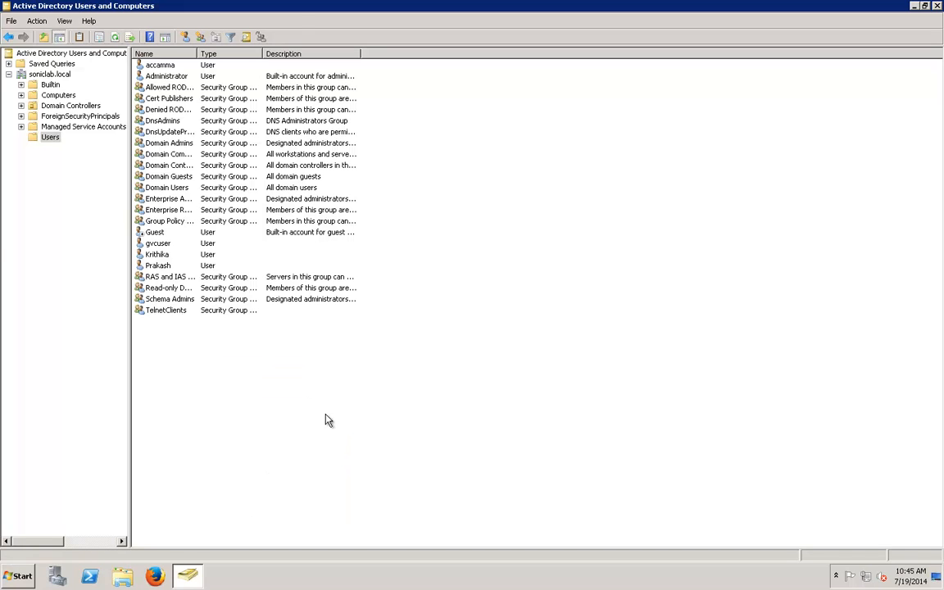
type("SonicWALL Group")
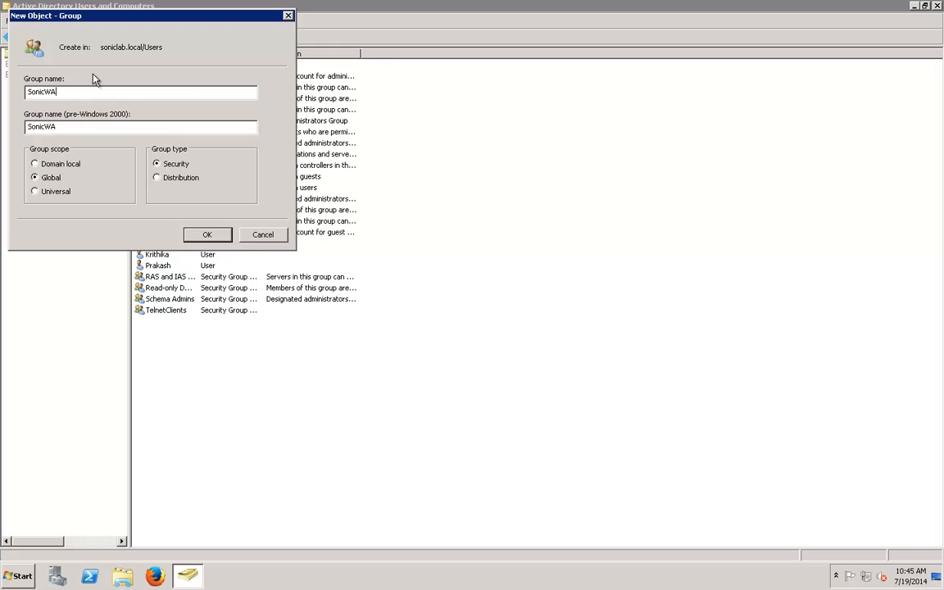
left_click(206, 236)
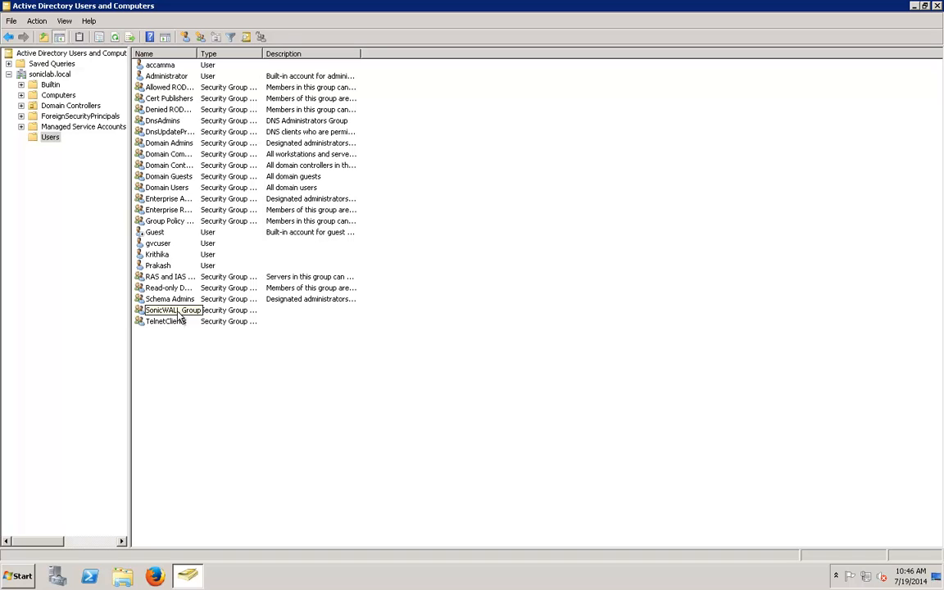
Step: Add gvcuser as a member of SonicWALL Group through its Properties
right_click(179, 316)
left_click(207, 411)
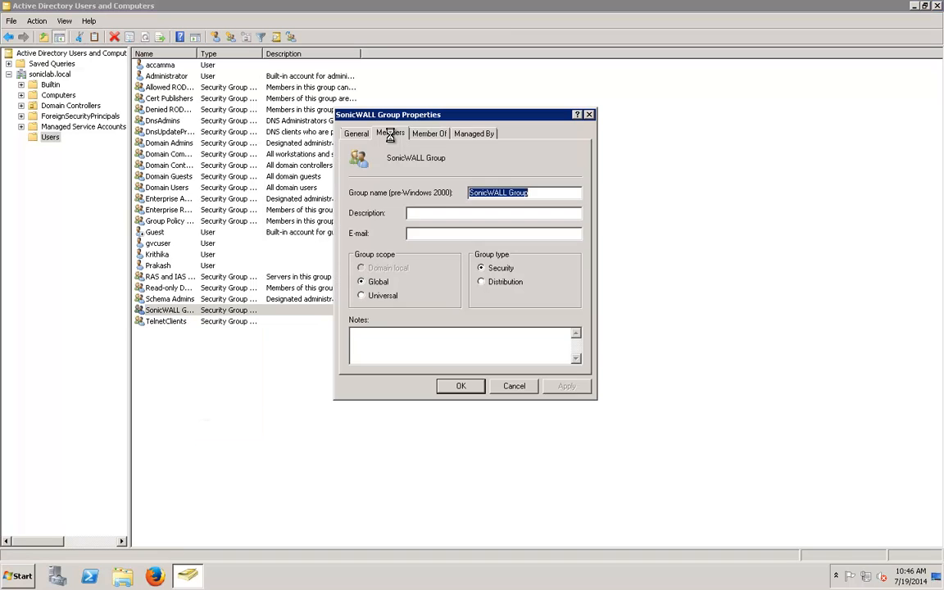
left_click(390, 133)
left_click(373, 348)
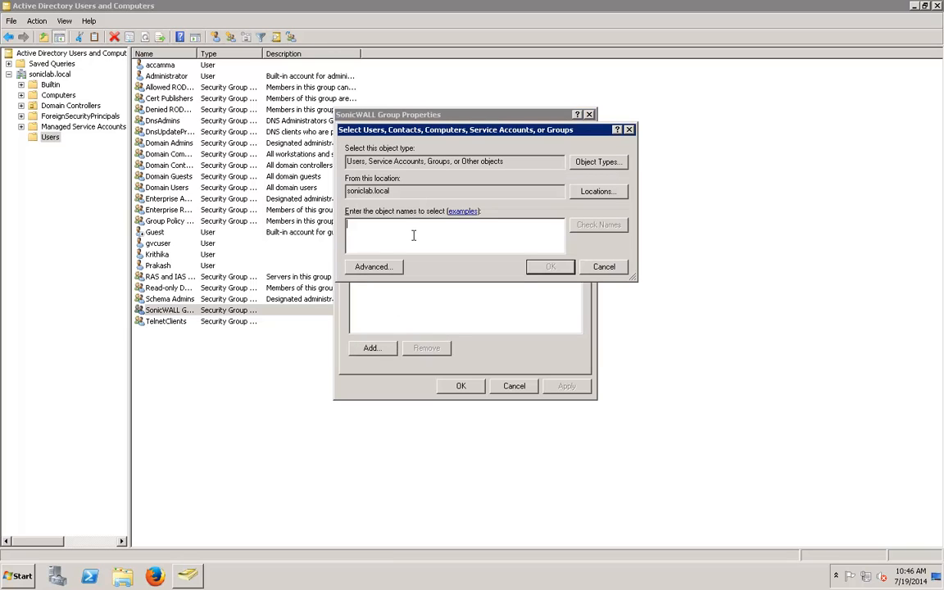
type("gvcuser")
left_click(605, 229)
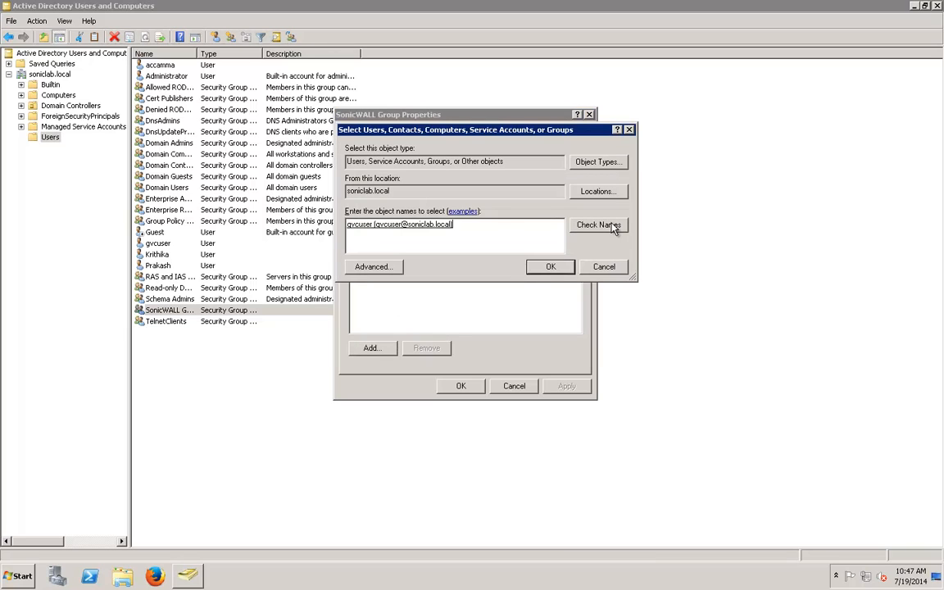
left_click(549, 269)
left_click(461, 387)
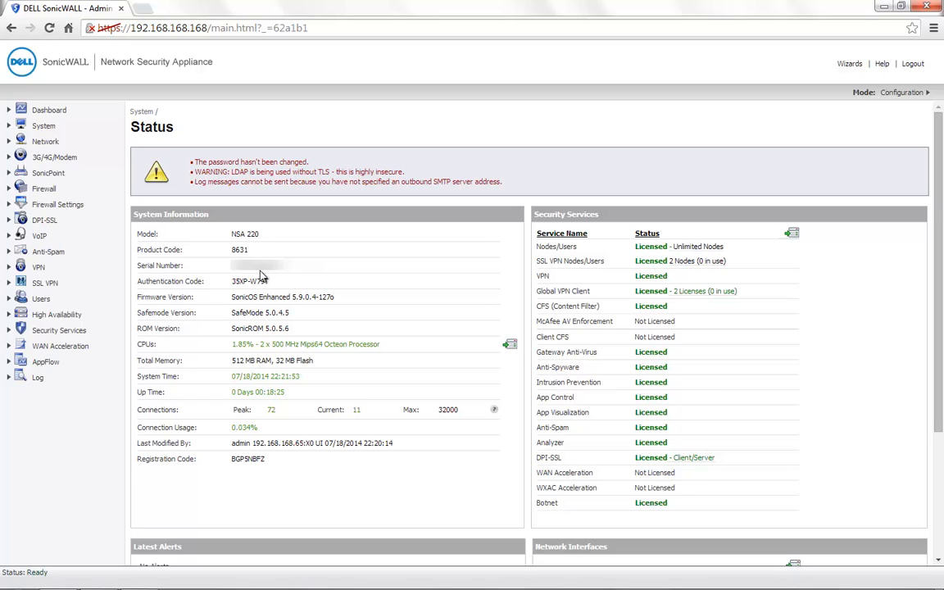
Step: Import SonicWALL Group from LDAP into Local Groups, then go to VPN Settings
left_click(41, 298)
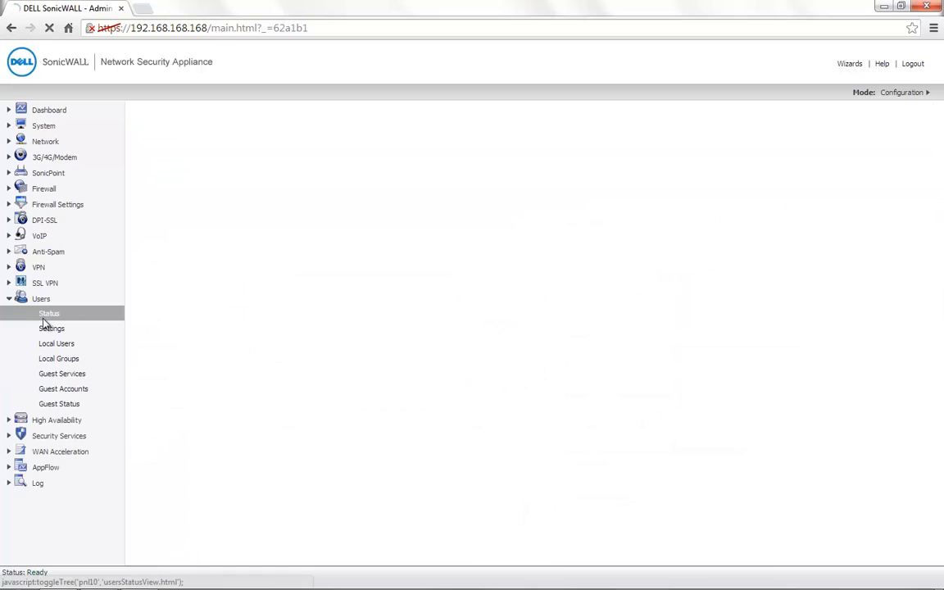
left_click(59, 360)
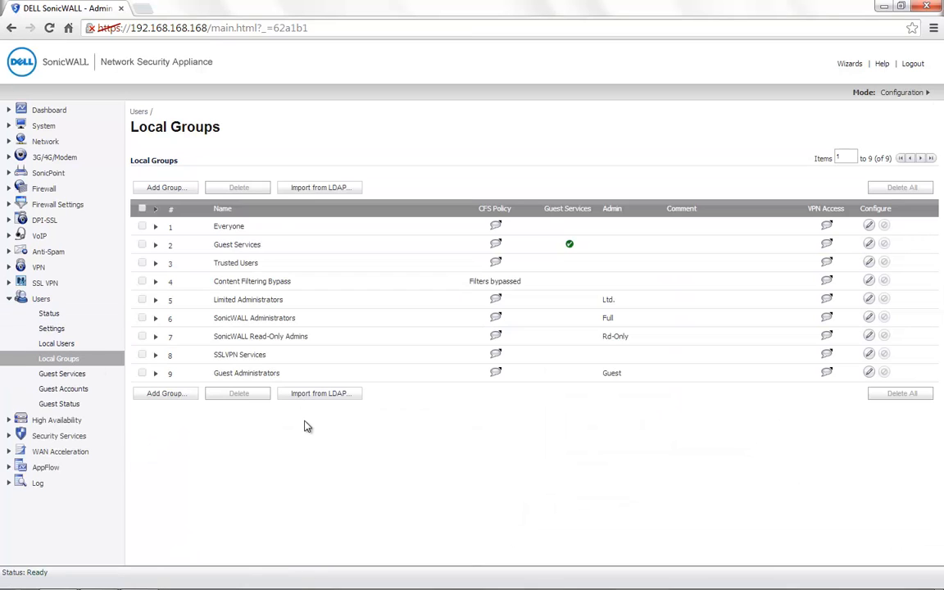
left_click(312, 395)
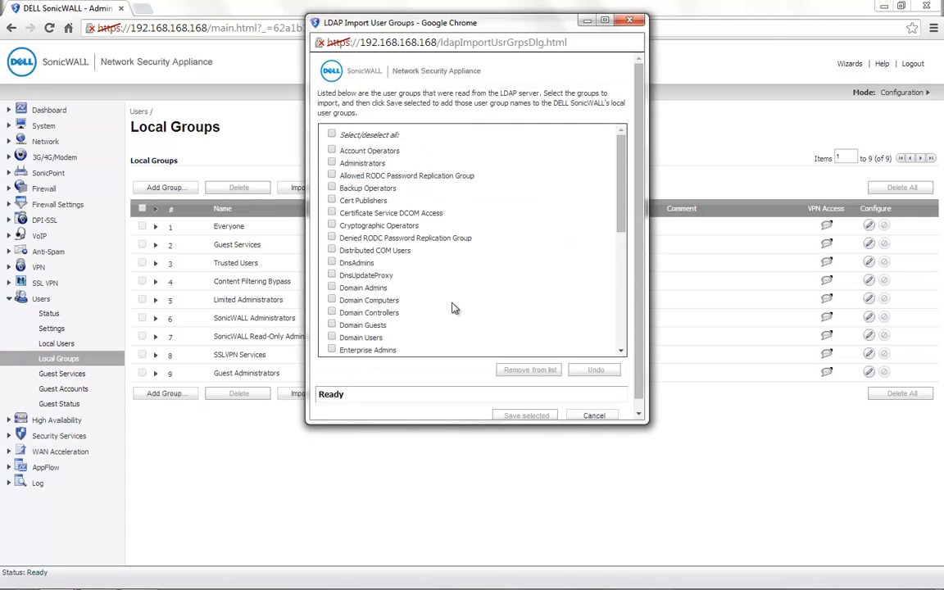
scroll(453, 305, "down", 5)
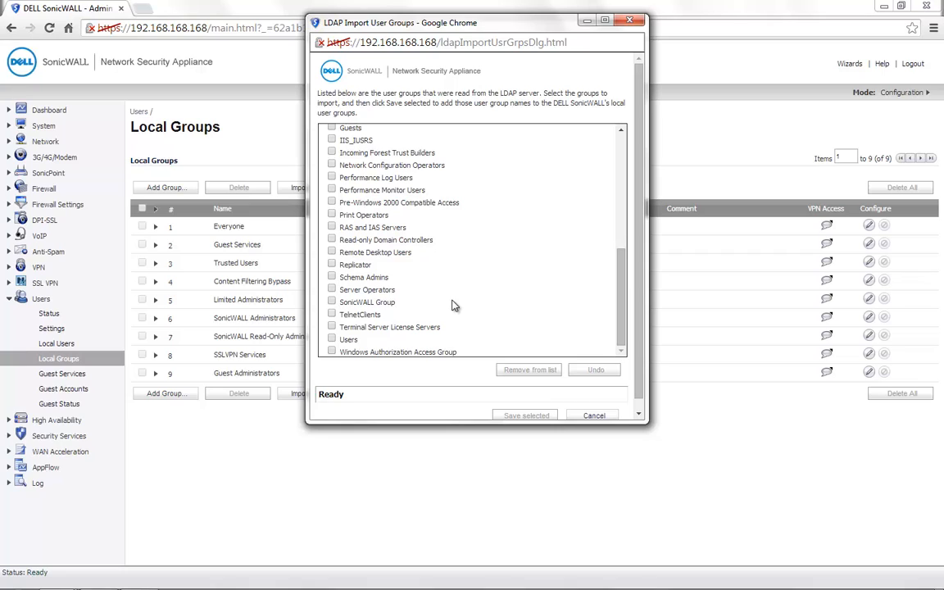
left_click(332, 302)
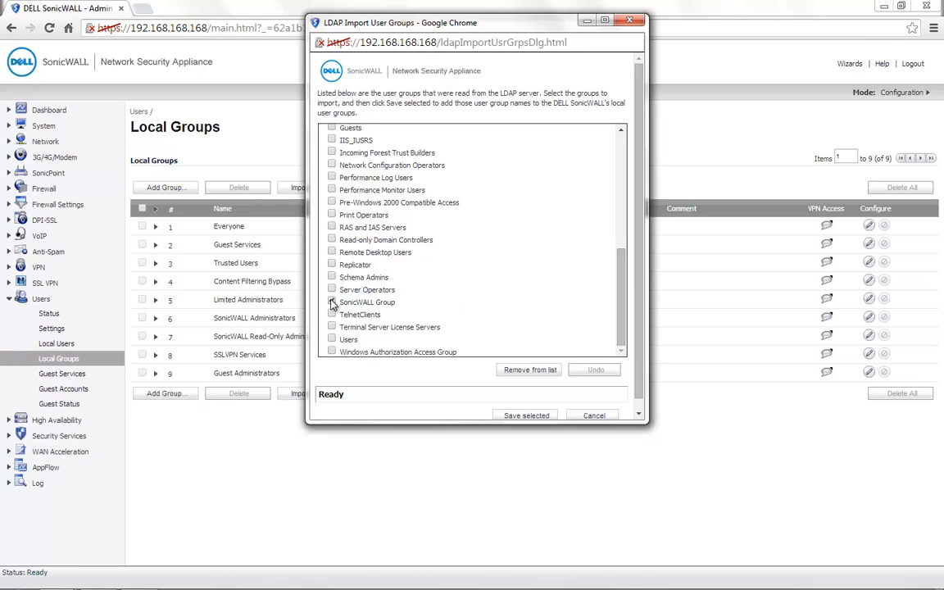
scroll(484, 401, "down", 1)
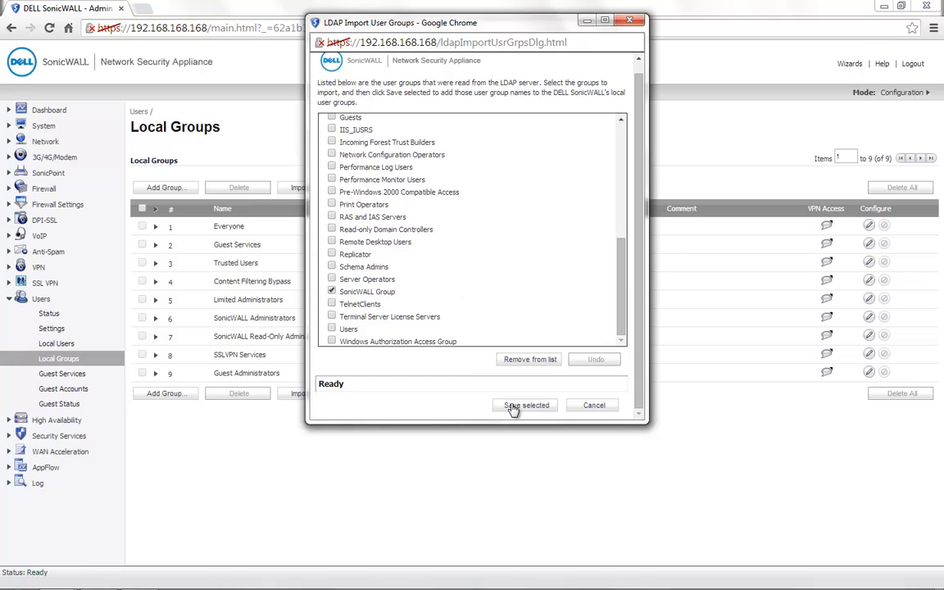
left_click(526, 405)
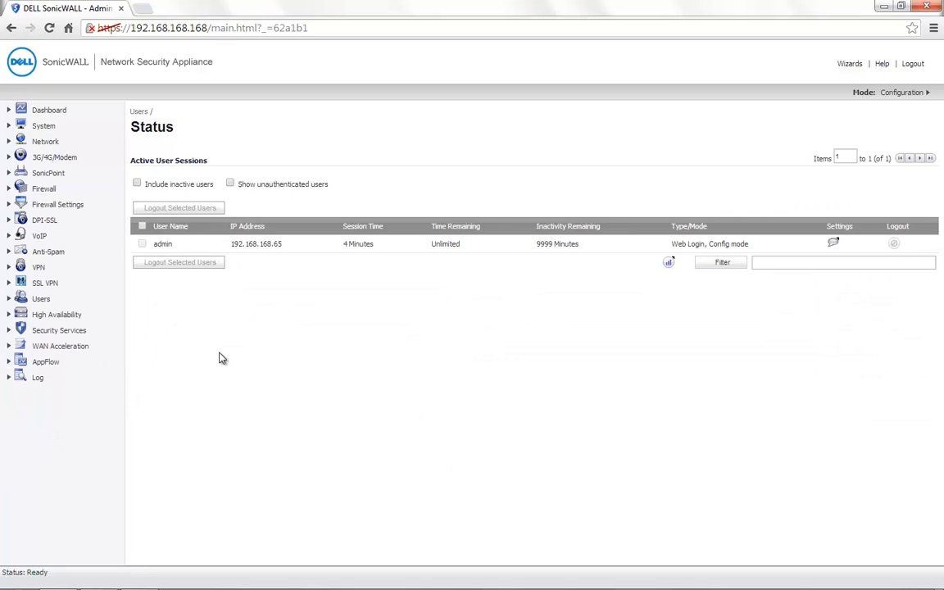
left_click(41, 267)
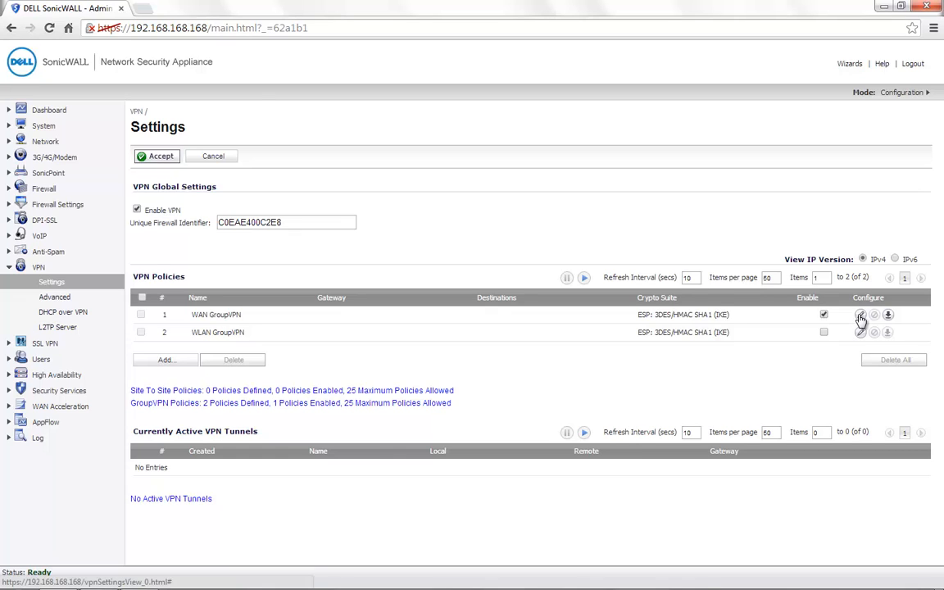
Step: Enter a new shared secret for WAN GroupVPN, then review its Proposals and Advanced settings
left_click(860, 316)
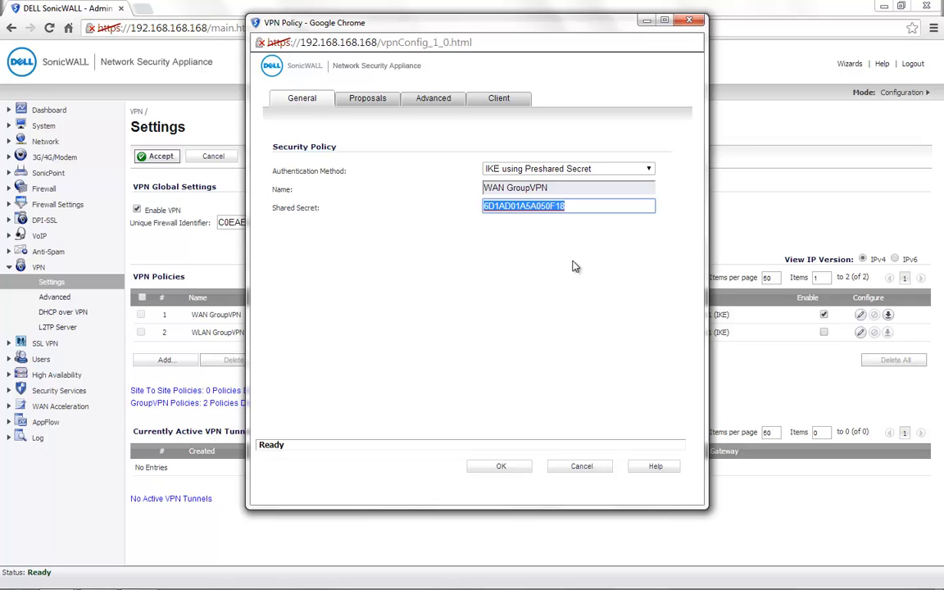
type("Sonic")
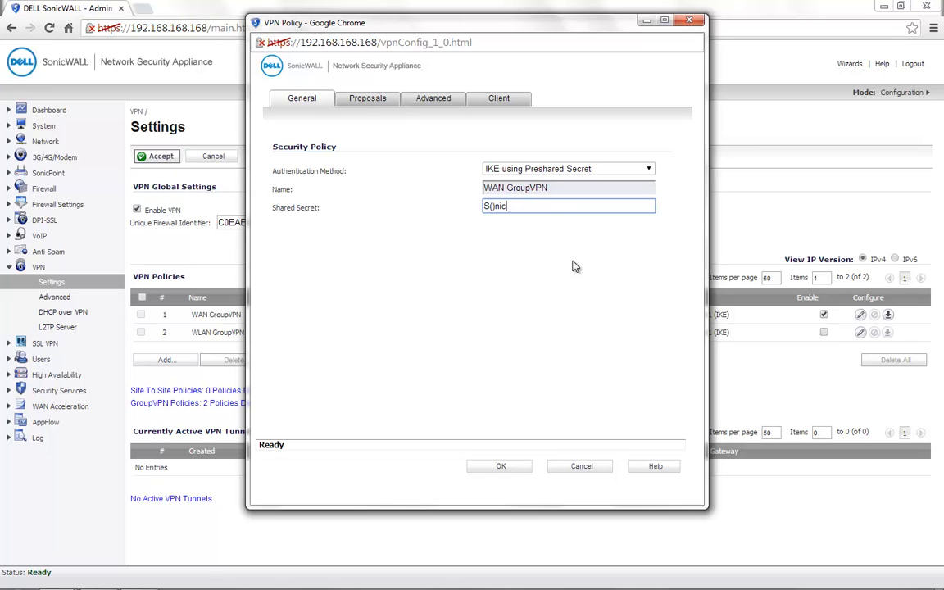
left_click(367, 101)
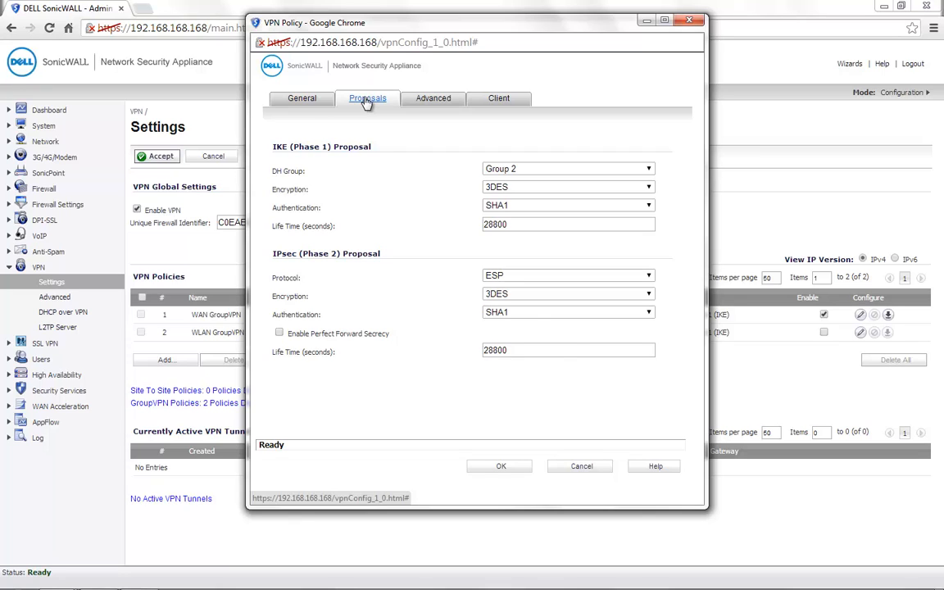
left_click(433, 98)
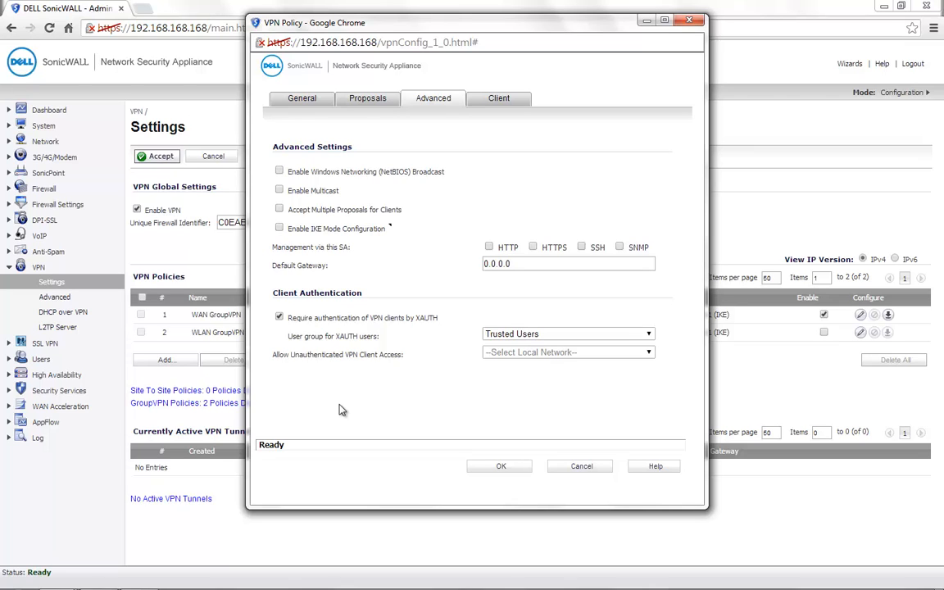
Step: Set SonicWALL Group as the XAUTH user group, review Client settings, and save the policy
left_click(542, 334)
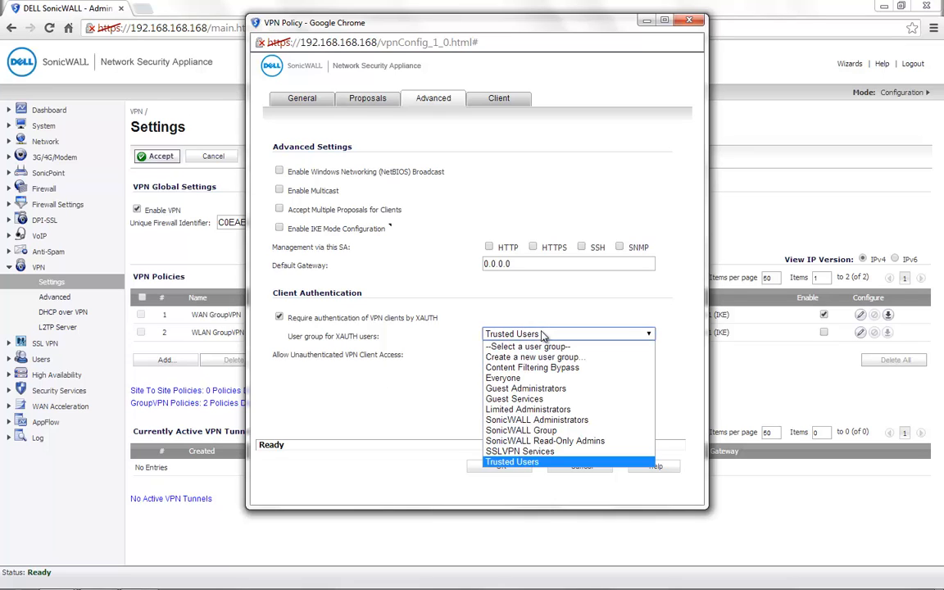
left_click(522, 431)
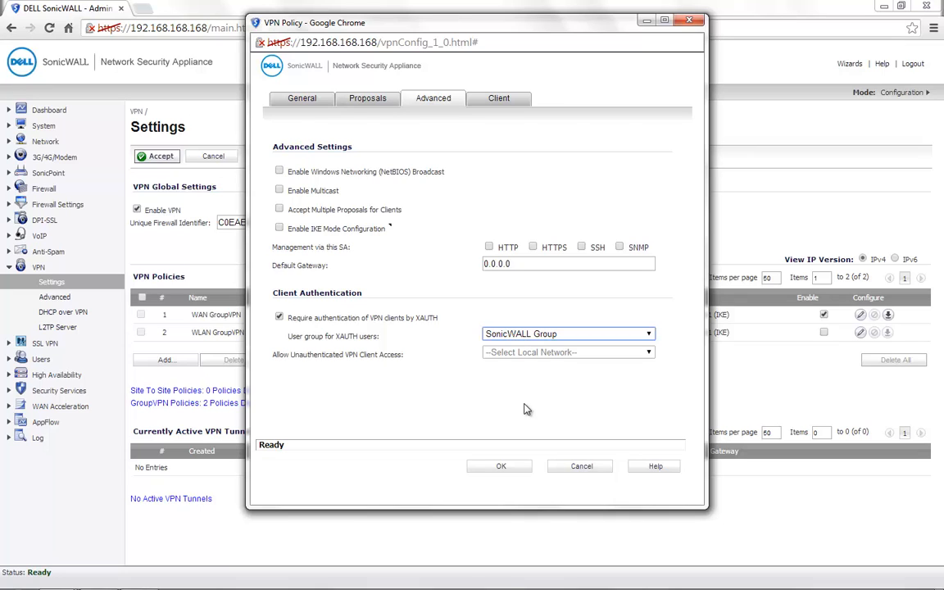
left_click(498, 101)
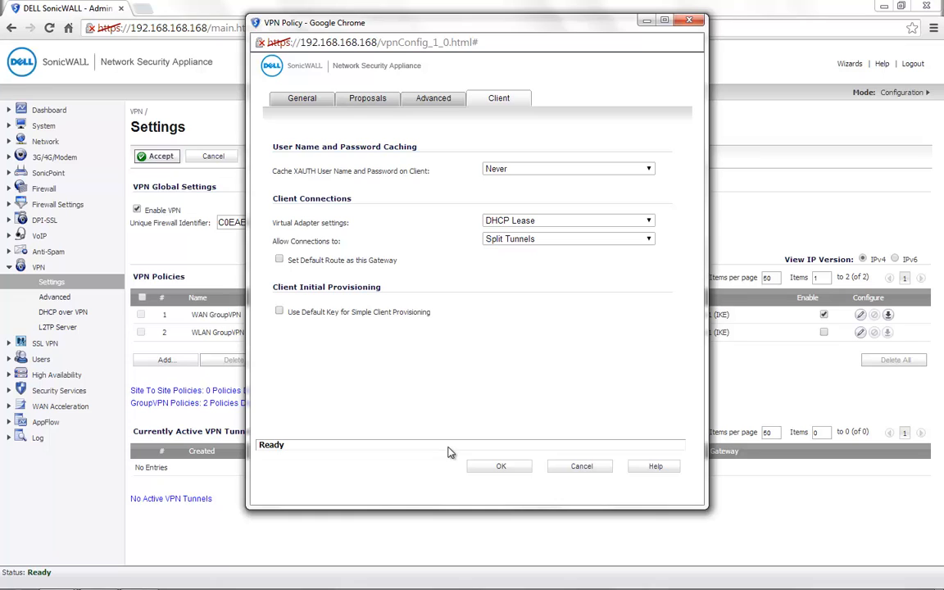
left_click(499, 467)
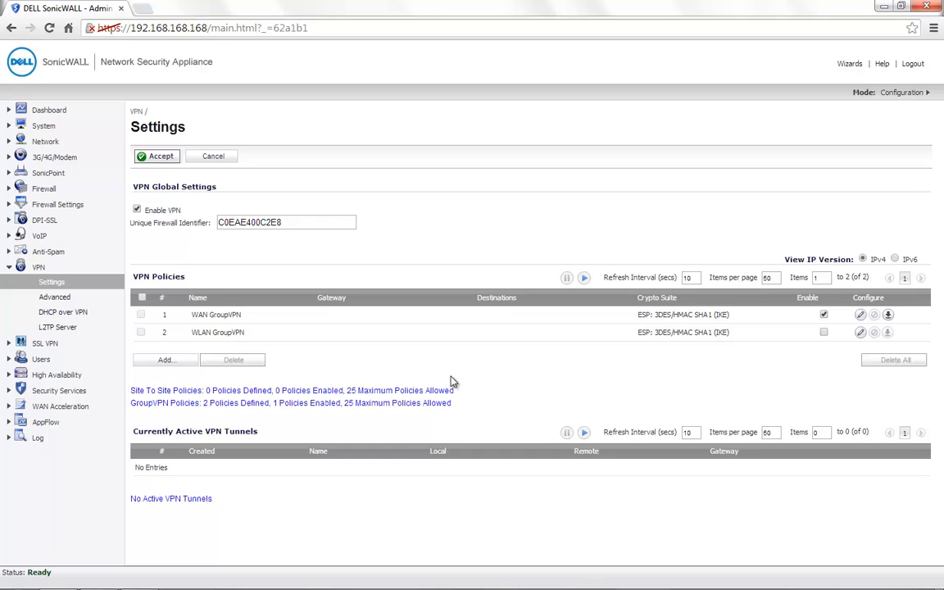
Step: Use Central Gateway mode with the internal DHCP server for Global VPN Clients
left_click(61, 316)
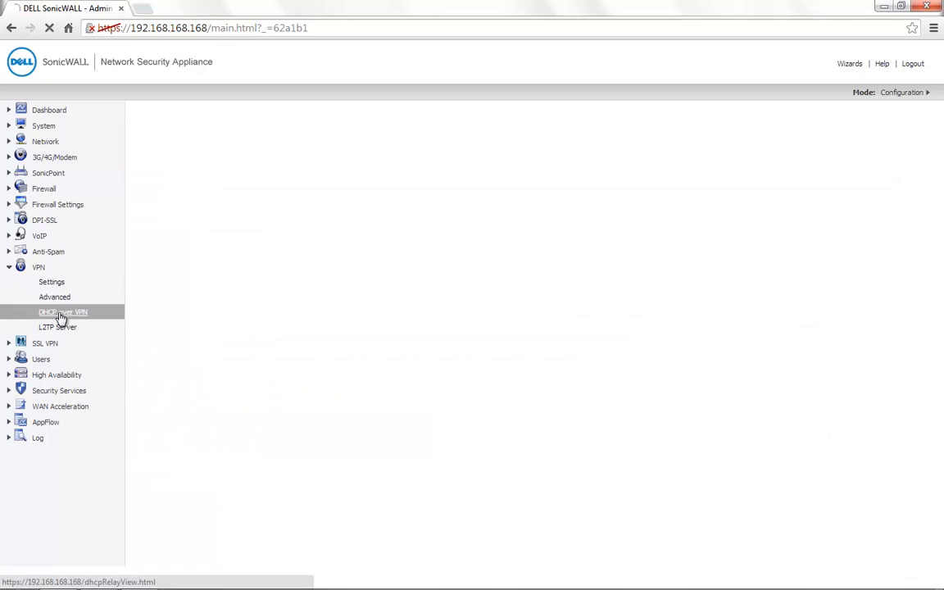
left_click(153, 219)
left_click(150, 233)
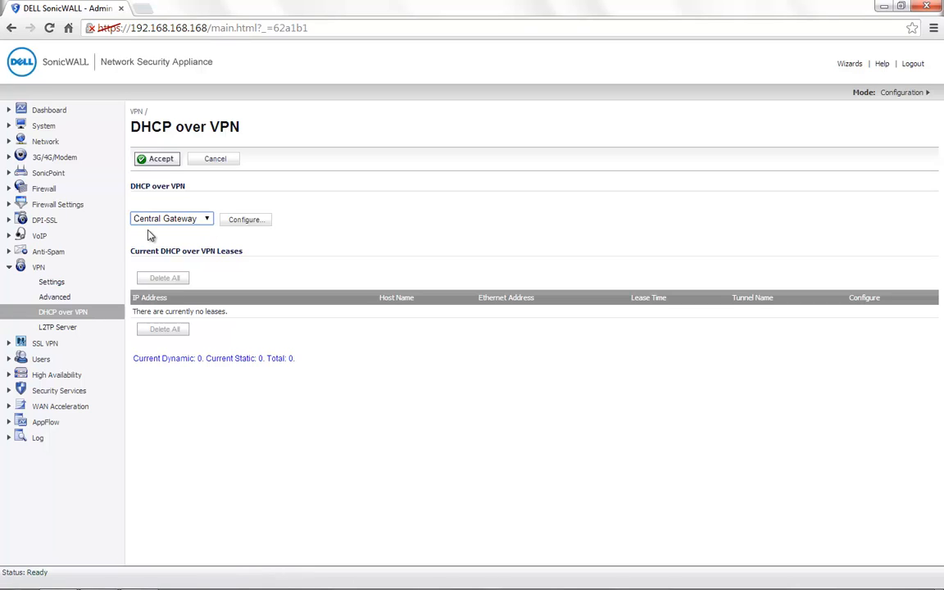
left_click(246, 222)
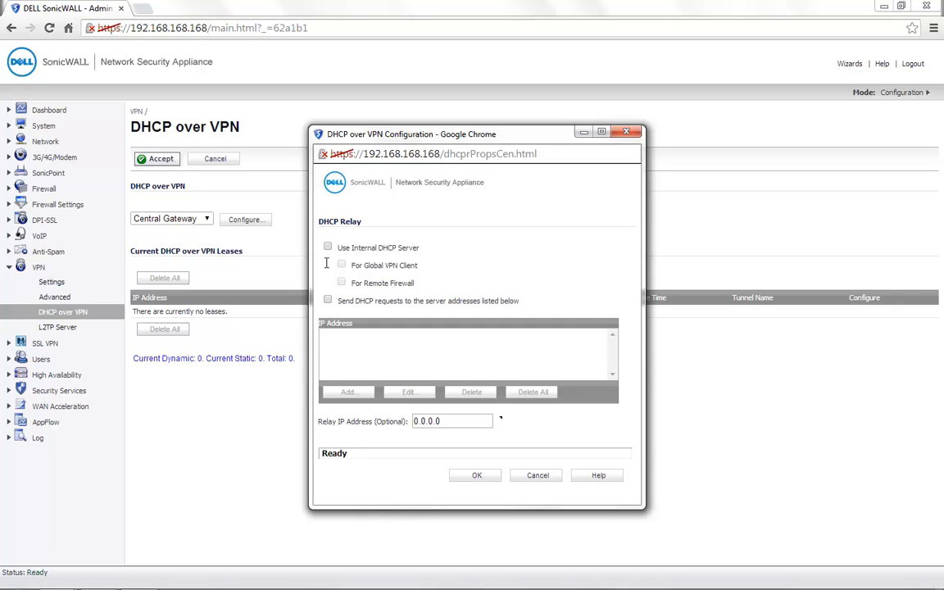
left_click(359, 248)
left_click(342, 267)
Step: Try relaying to DHCP server 192.168.168.100 instead, then discard that entry
left_click(328, 249)
left_click(329, 300)
left_click(348, 392)
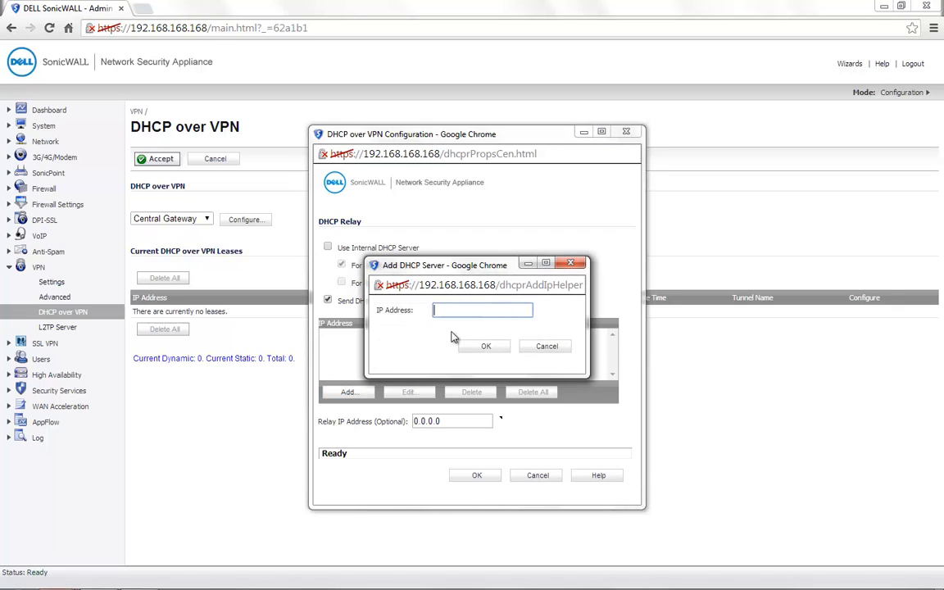
type("192.168.168.100")
left_click(543, 347)
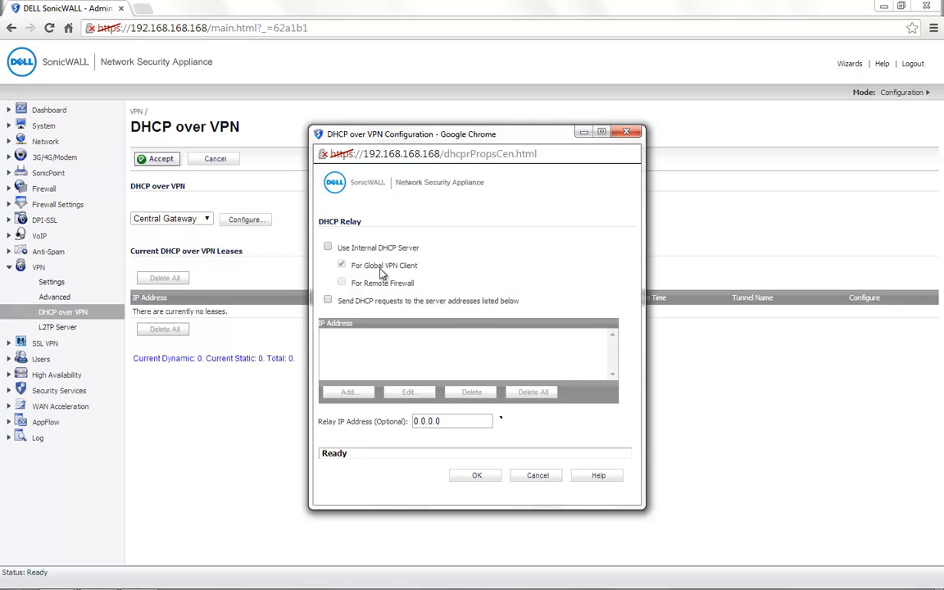
Step: Re-enable the internal DHCP server, save the configuration, and return to VPN Settings
left_click(329, 248)
left_click(482, 481)
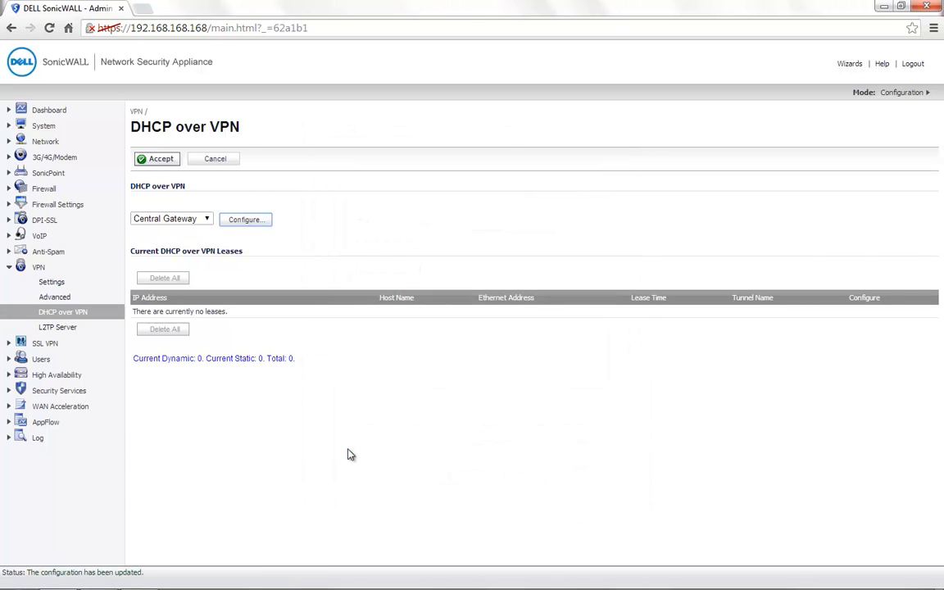
left_click(60, 282)
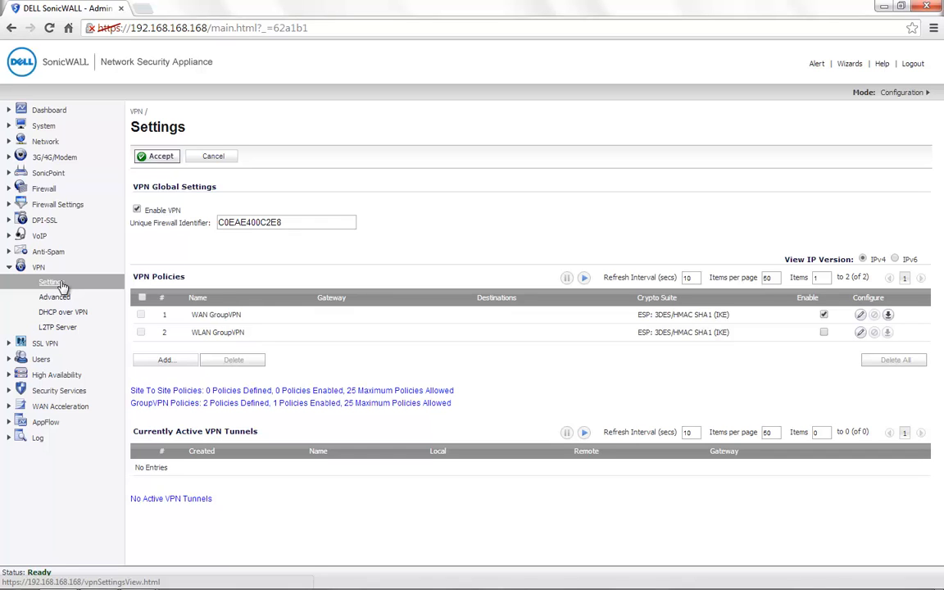
Step: Add Firewalled Subnets to SonicWALL Group's VPN access list and save the group
left_click(41, 359)
left_click(62, 360)
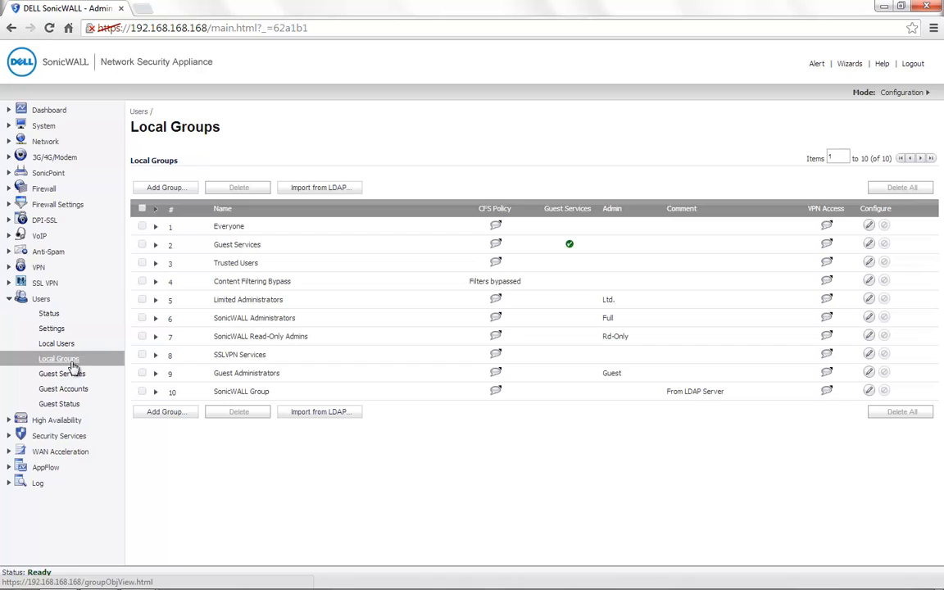
left_click(869, 393)
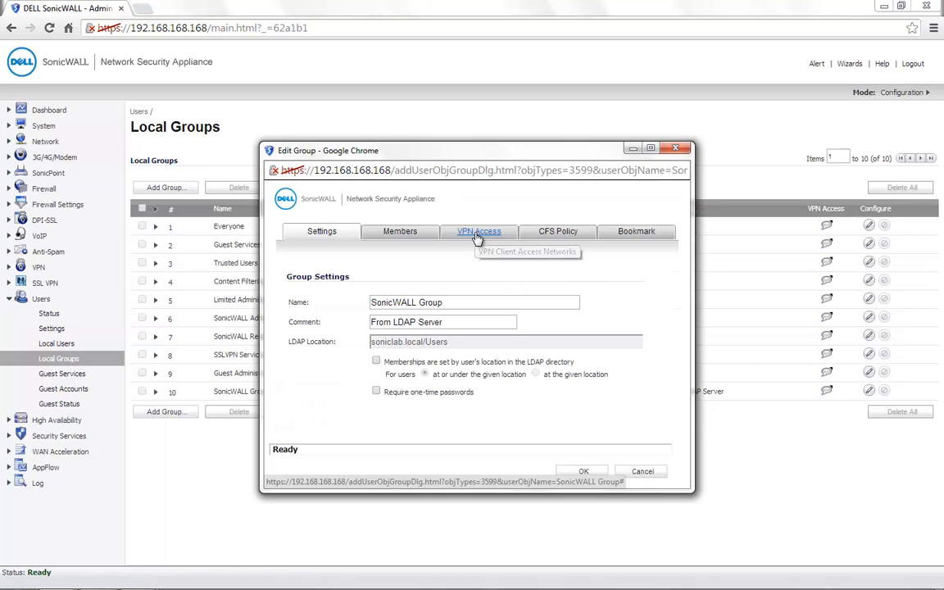
left_click(479, 233)
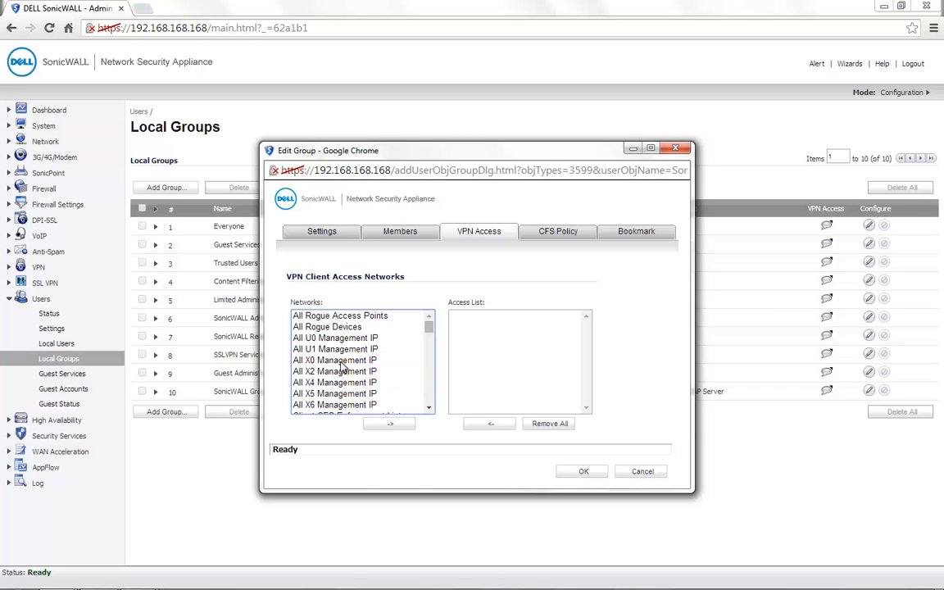
left_click(342, 365)
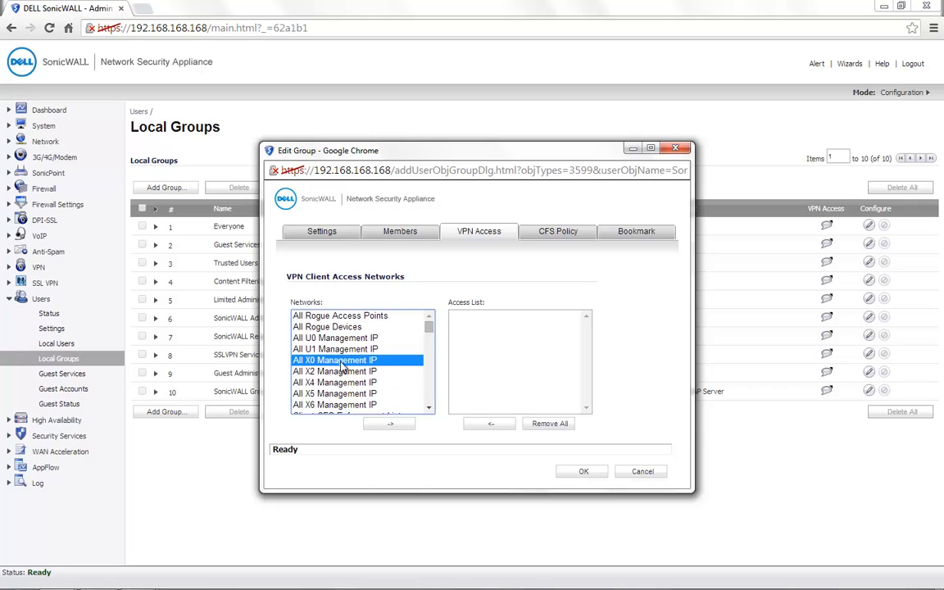
key("f")
key("f")
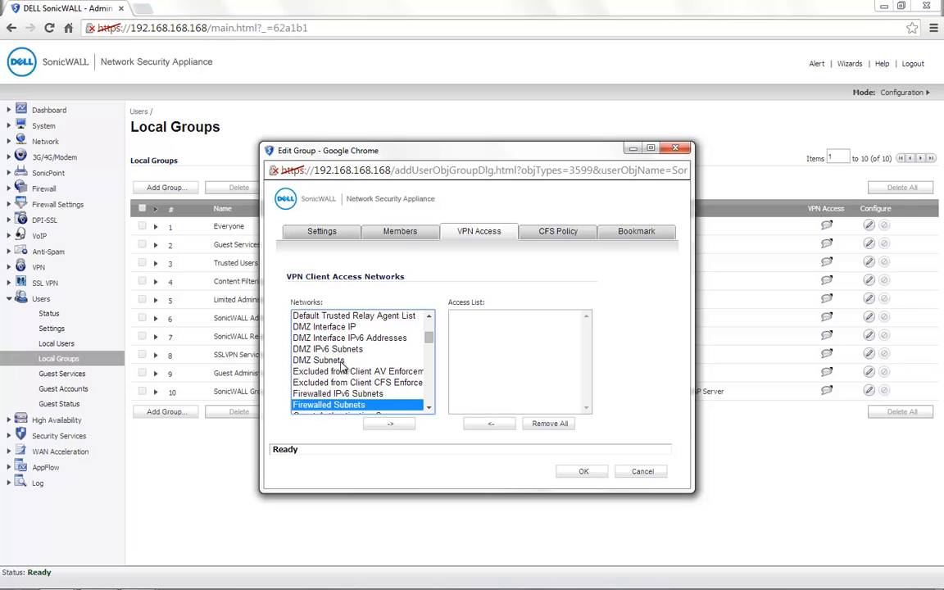
left_click(390, 424)
left_click(583, 474)
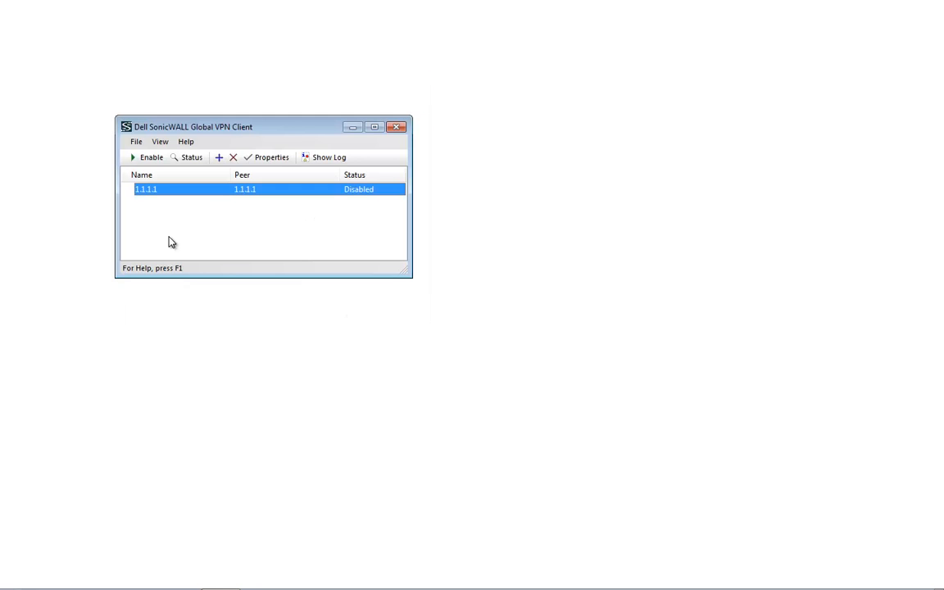
Step: Enable the 1.1.1.1 connection and submit the pre-shared key
left_click(145, 158)
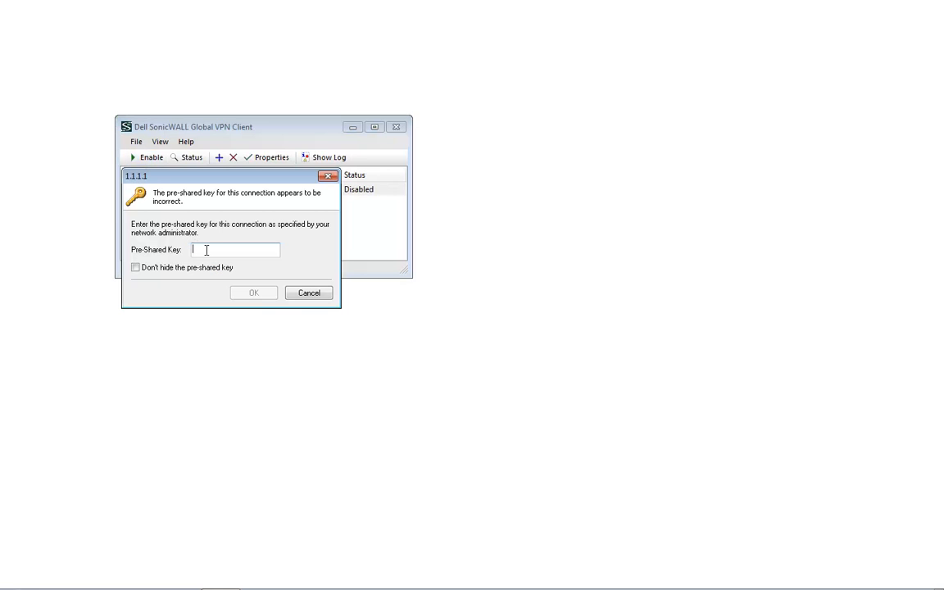
type("••••••••")
key("Return")
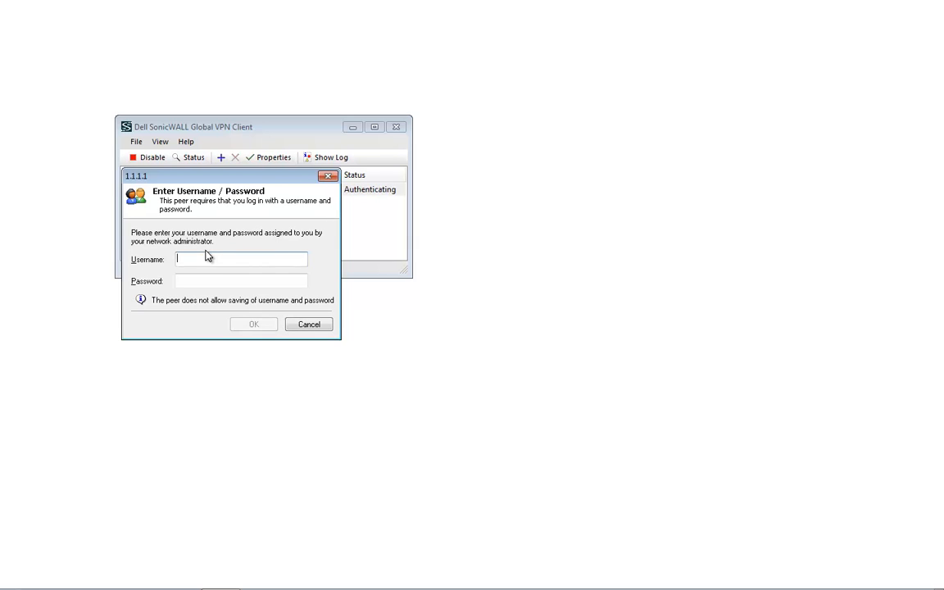
Step: Log in as gvcuser with the account password to complete the connection
type("gvcuser")
key("Tab")
type("•••••••••••")
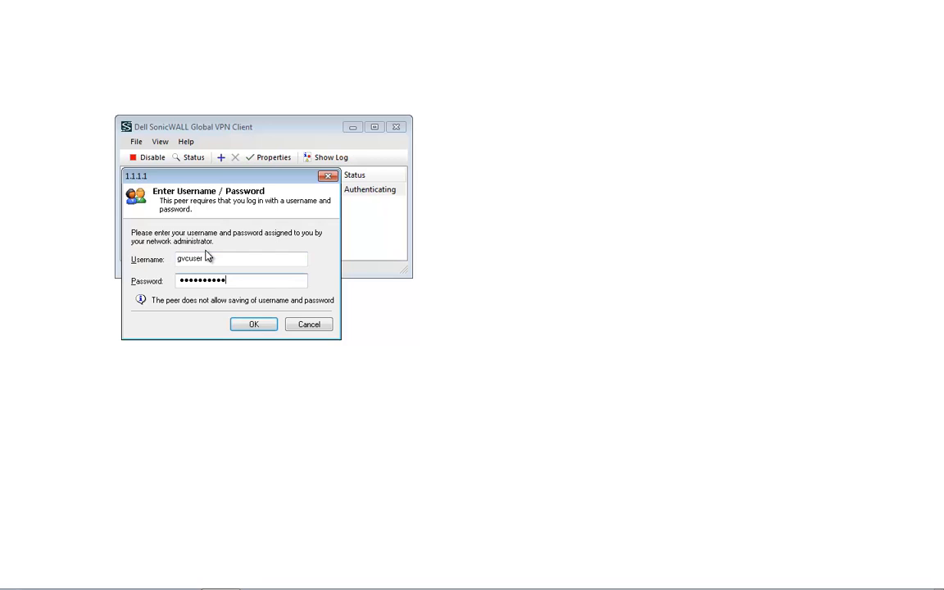
key("Return")
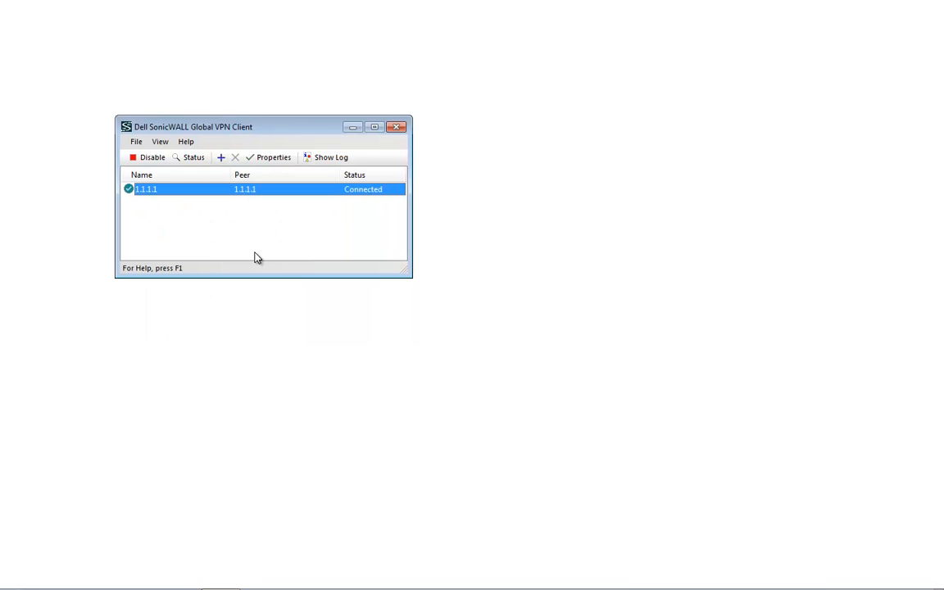